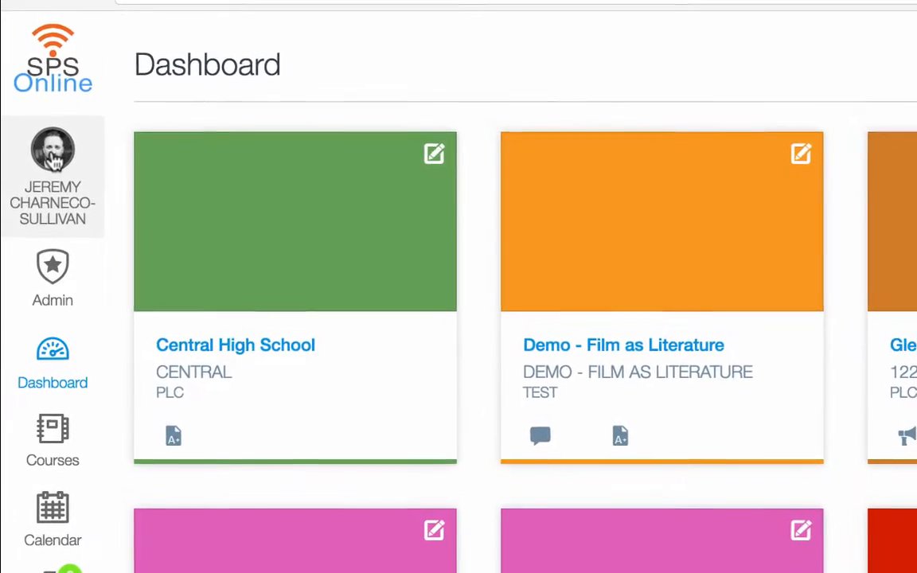
- Open the account's notification preferences and examine the Scheduling notification settings
left_click(53, 158)
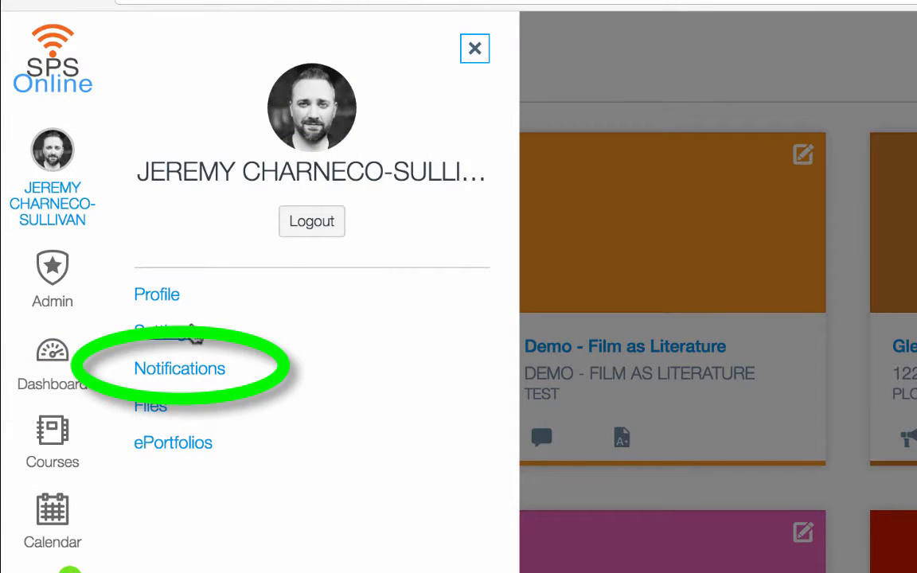
left_click(184, 376)
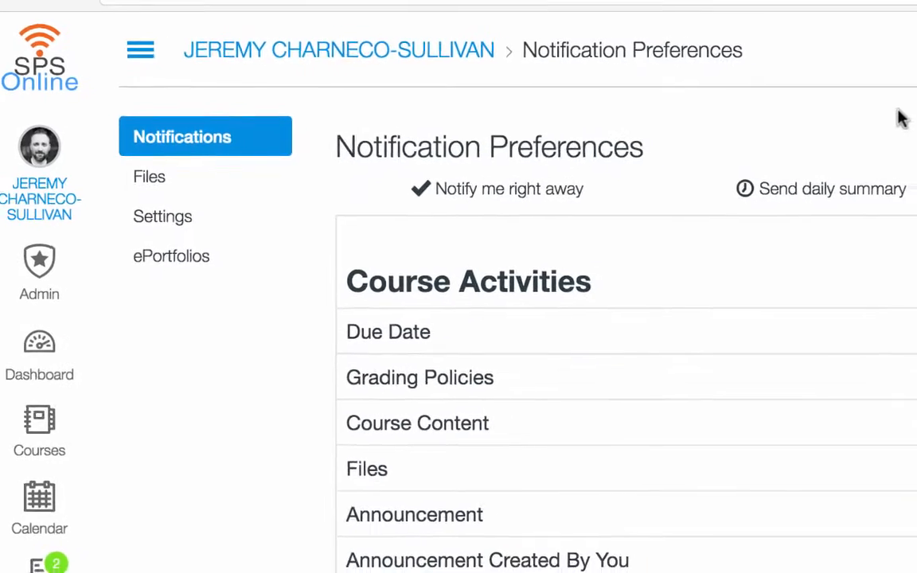
scroll(496, 83, "down", 10)
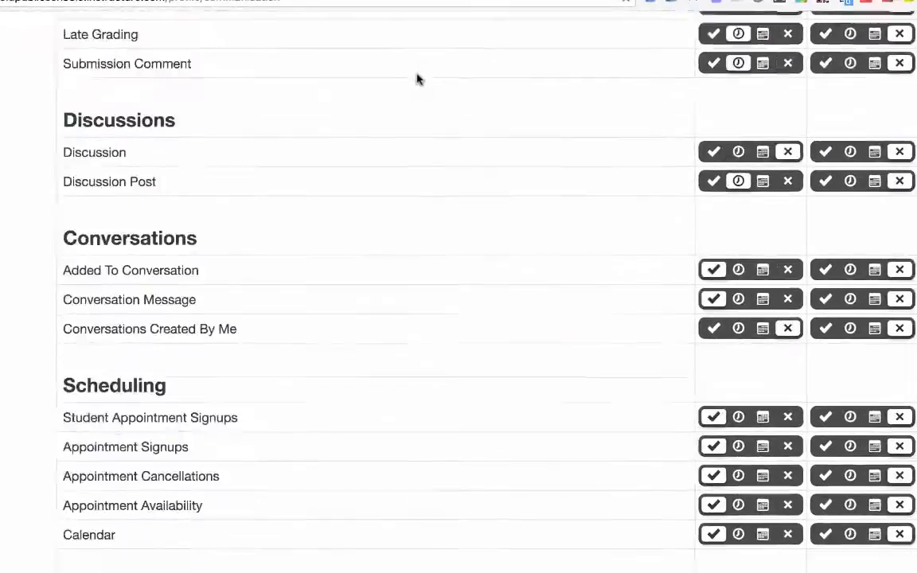
scroll(417, 79, "down", 5)
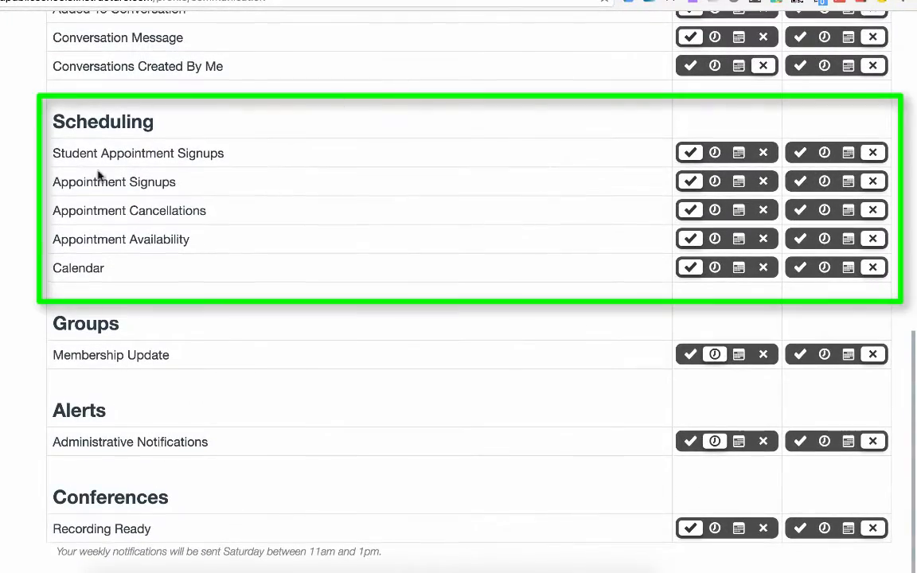
mouse_move(72, 181)
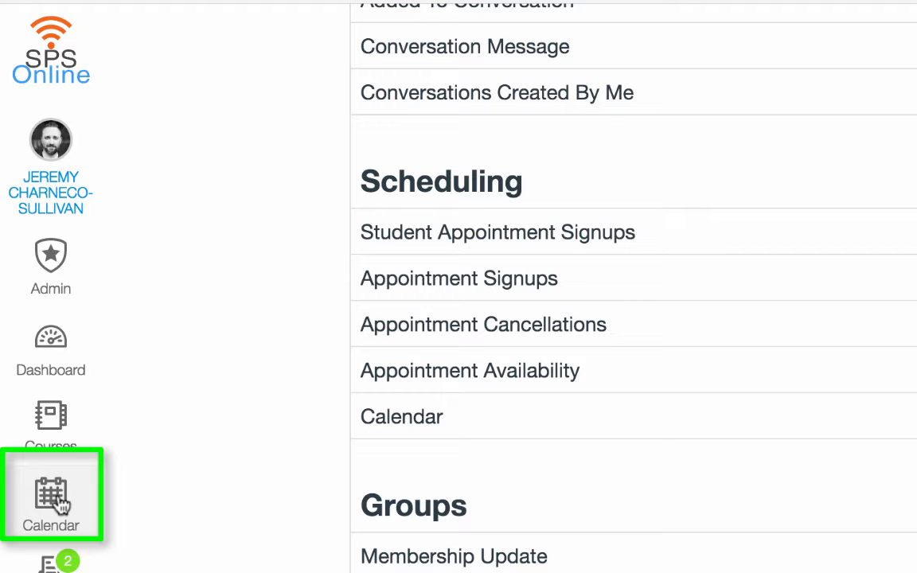
- Start a new appointment group in the calendar's Scheduler and name it "Film as Literature Justice Project"
left_click(58, 499)
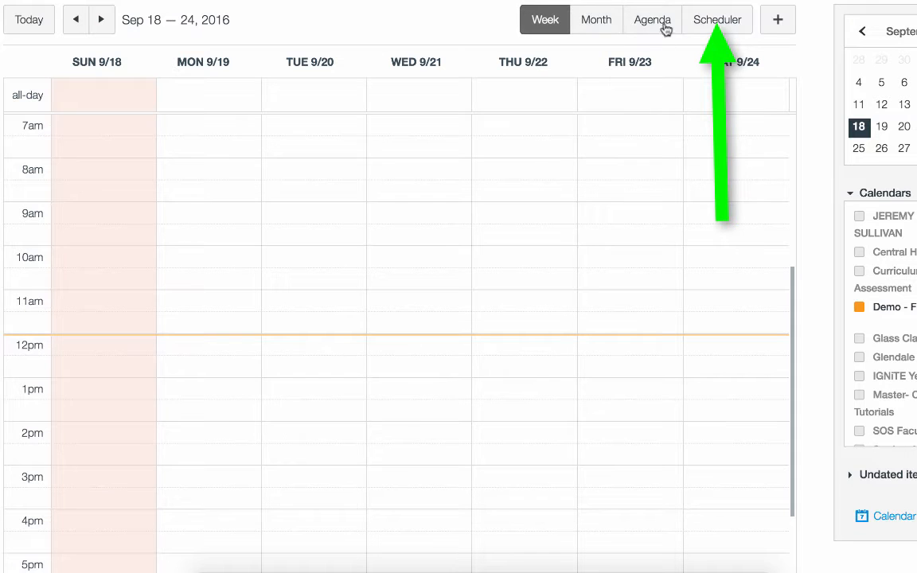
left_click(731, 21)
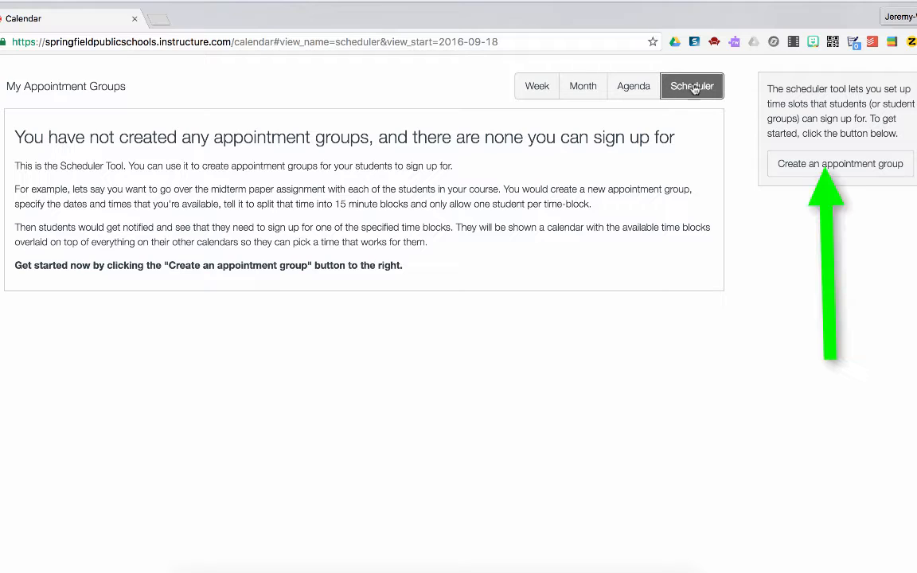
left_click(797, 167)
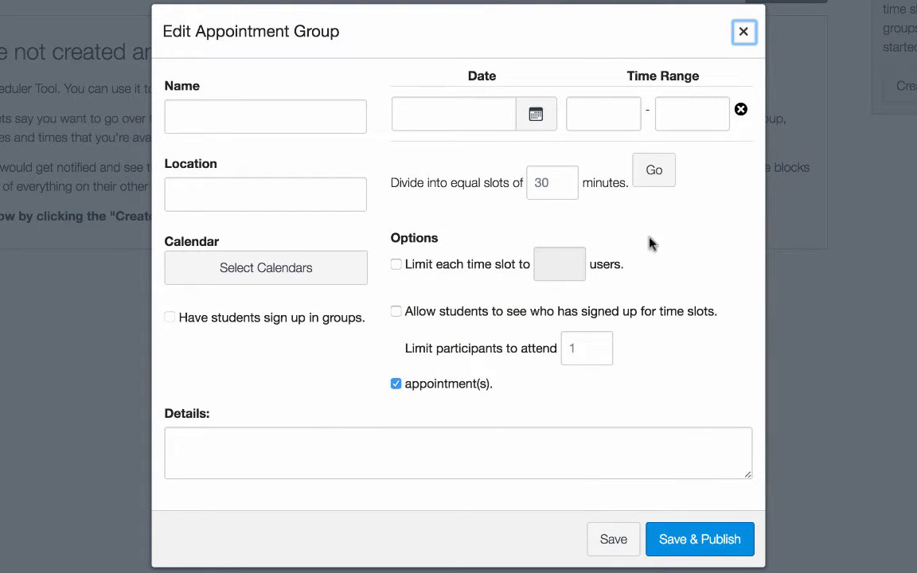
left_click(347, 121)
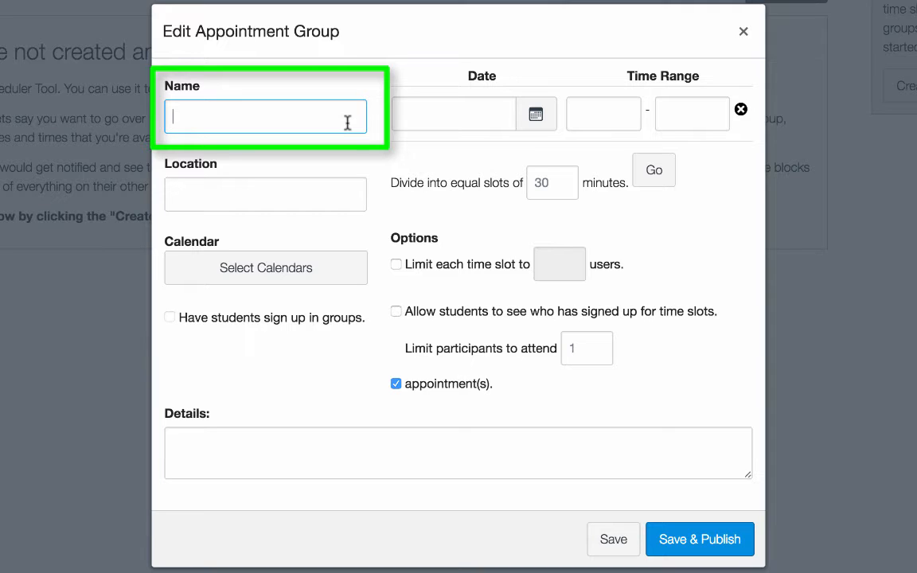
type("Film as Literature Justice Project")
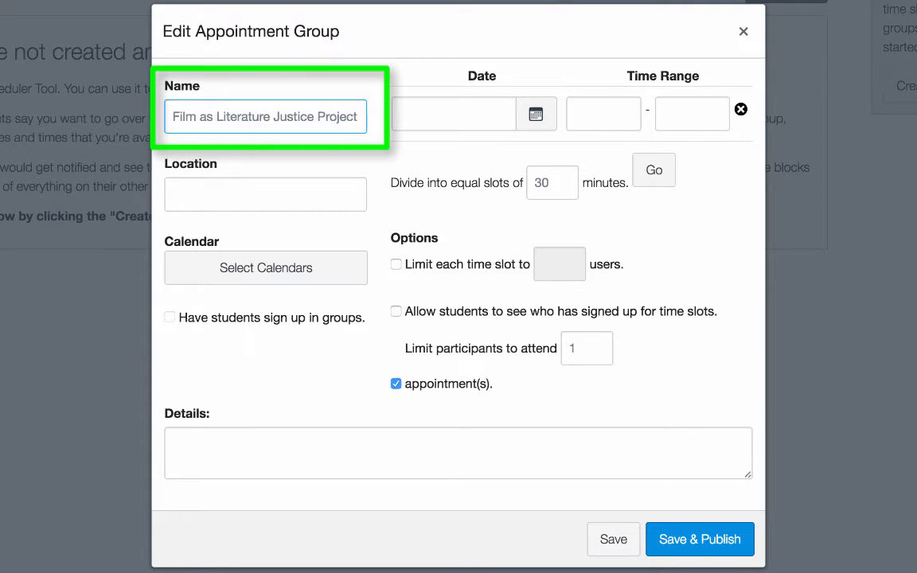
- Set the first appointment date to Sep 19, 2016 with a time range of 12:00pm to 1:30 pm
left_click(538, 118)
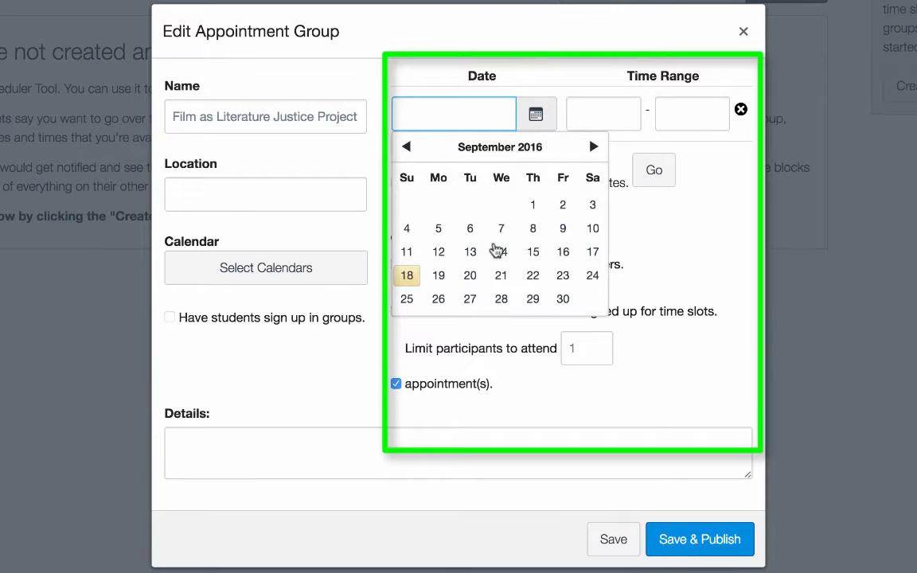
left_click(437, 275)
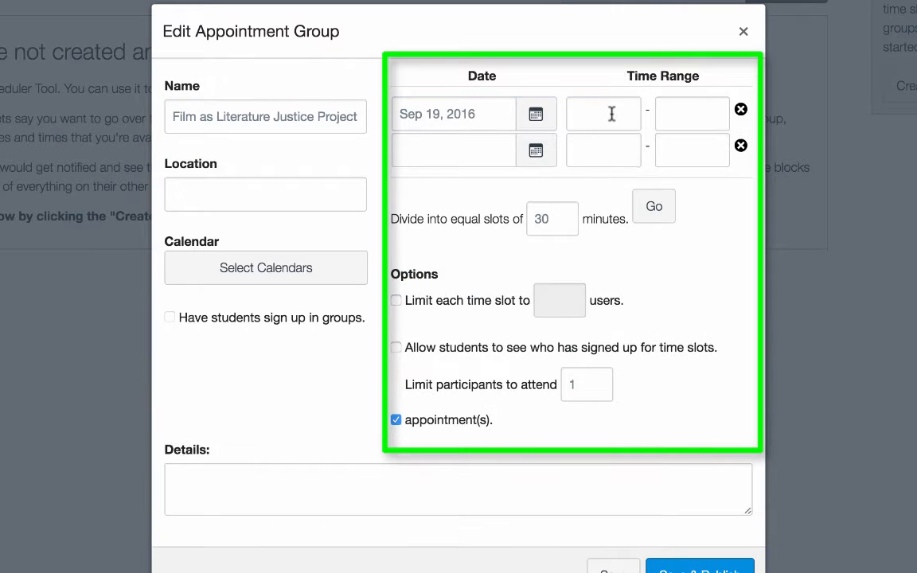
left_click(611, 114)
type("12")
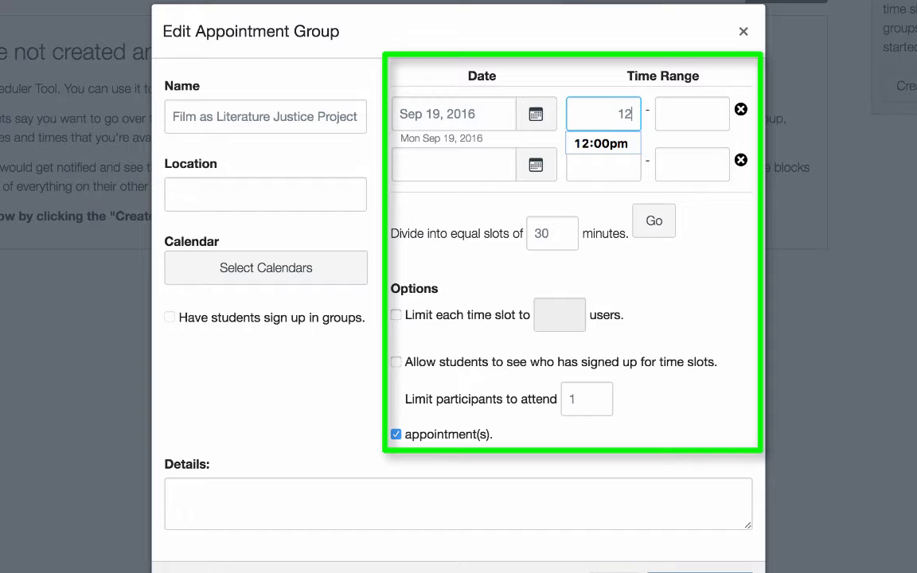
left_click(601, 143)
left_click(687, 112)
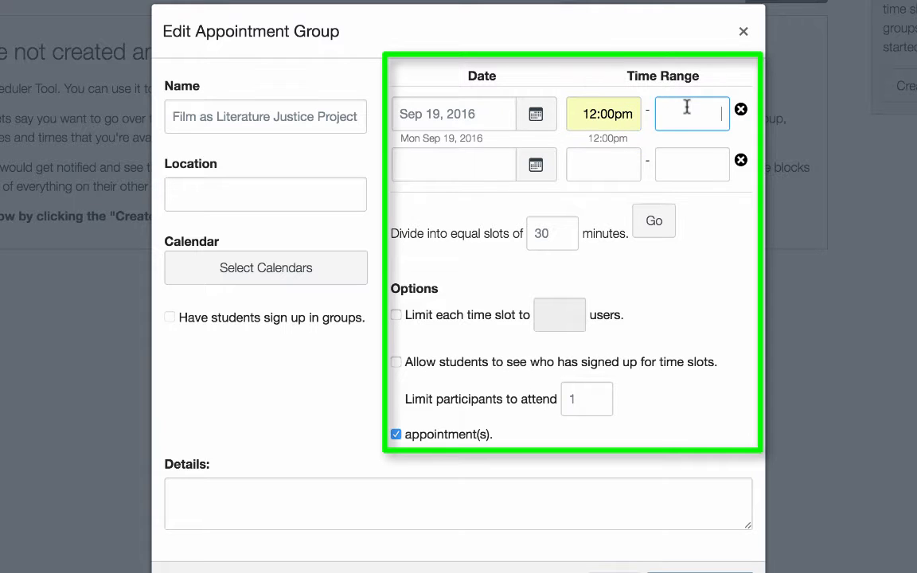
type("1:30")
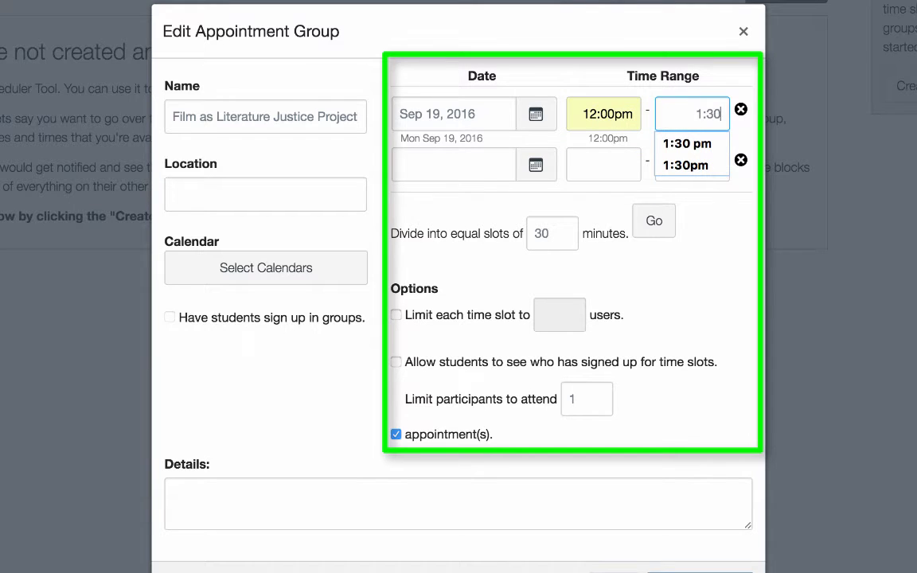
left_click(692, 143)
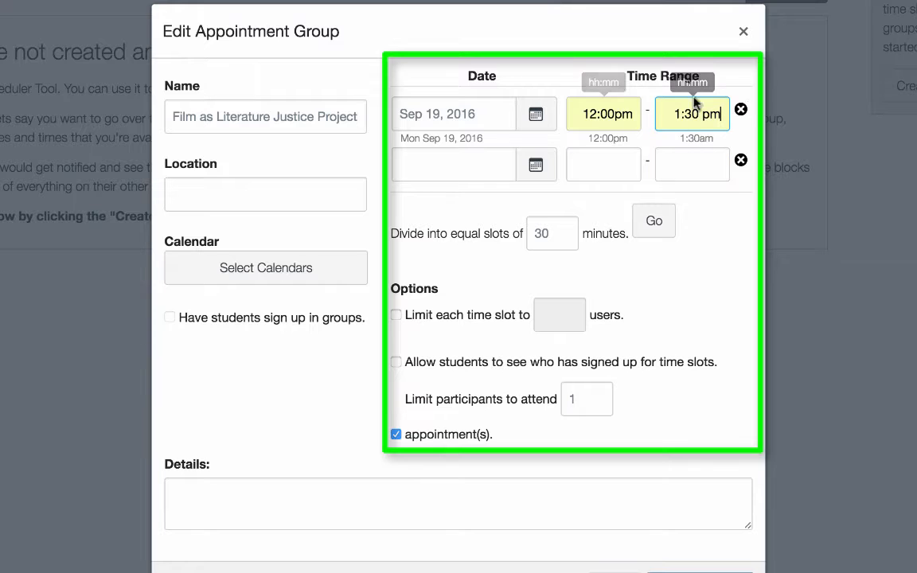
- Add Sep 20 and Sep 21, 2016, each from 12:00pm to 1:30 pm, and remove the empty date row
left_click(533, 179)
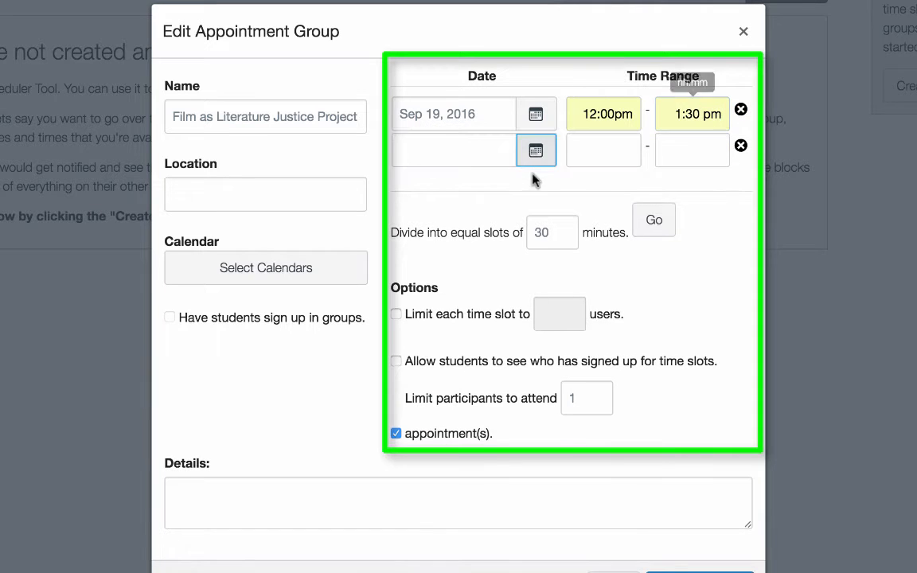
left_click(537, 152)
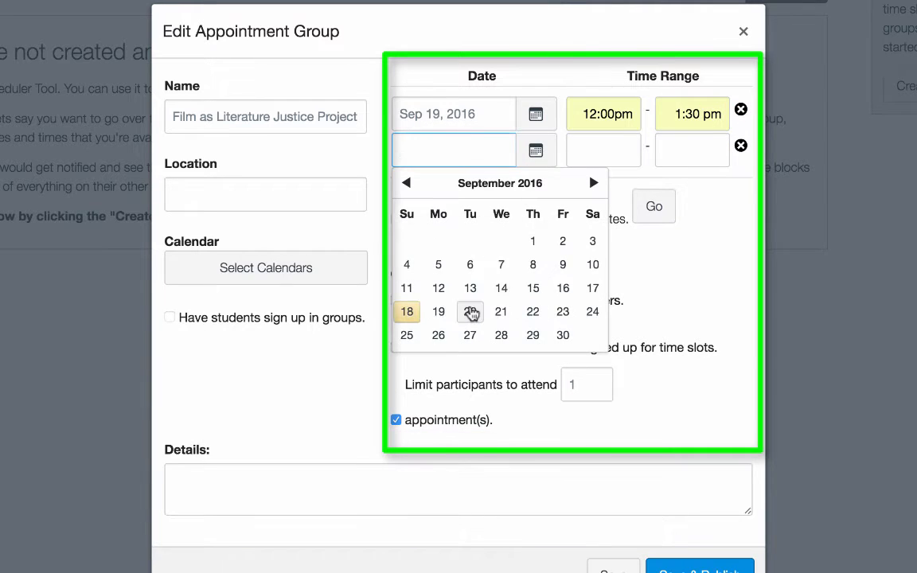
left_click(470, 313)
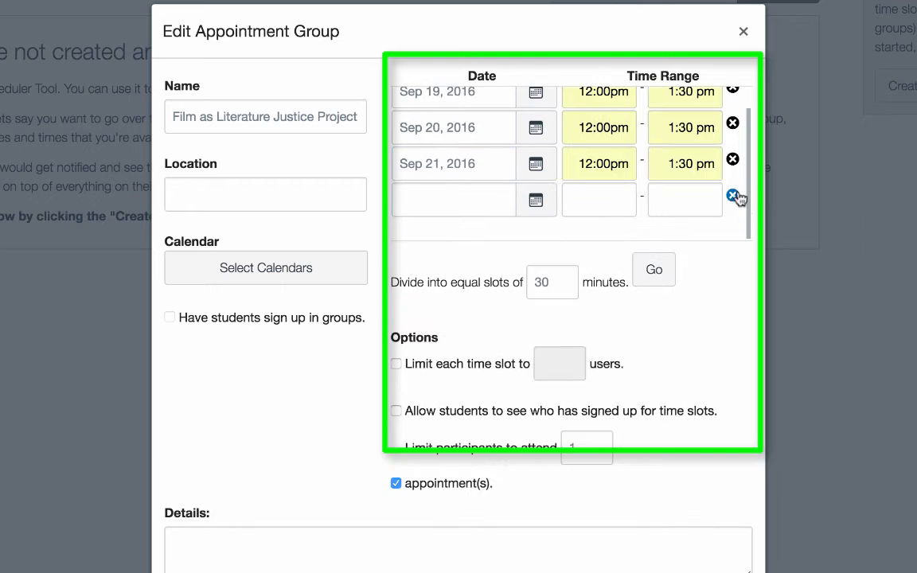
left_click(732, 194)
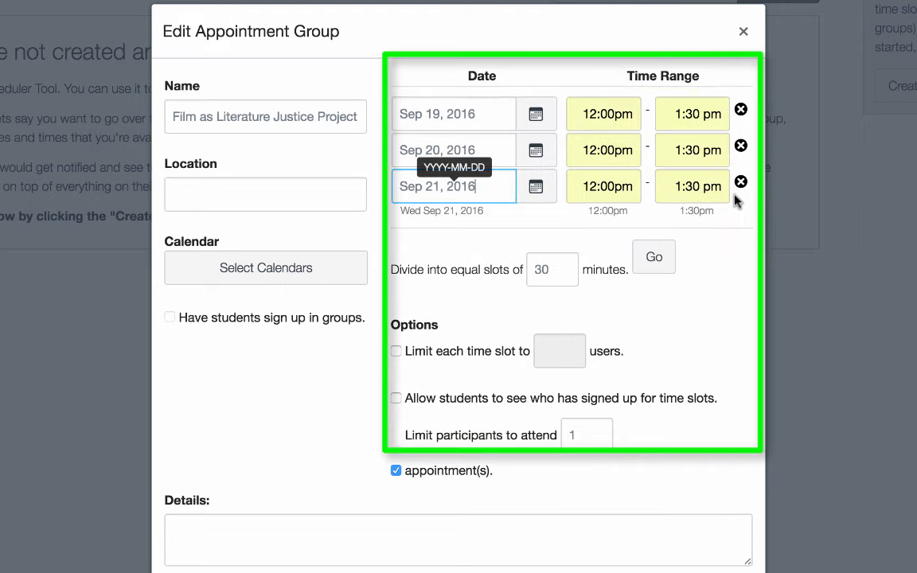
- Set the appointment group's location to 239
left_click(297, 205)
type("23")
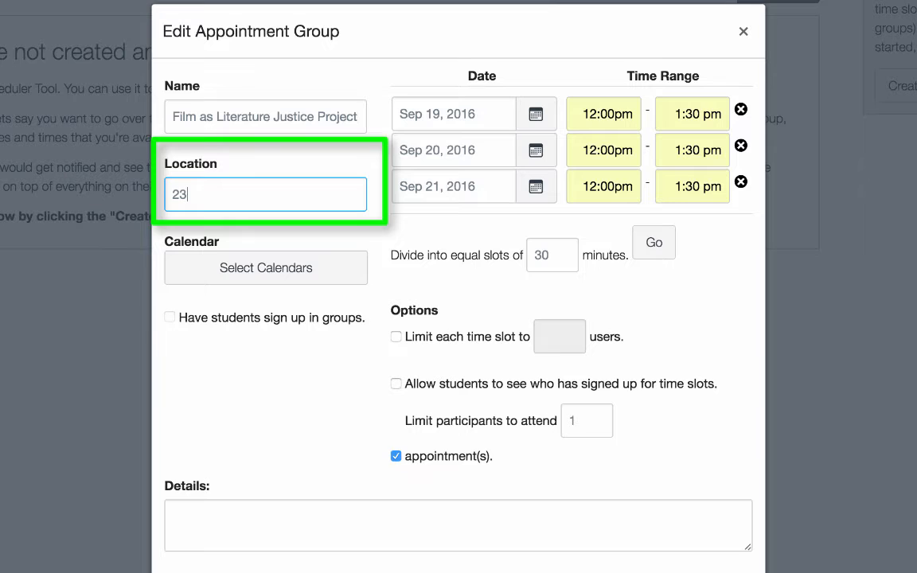
type("9")
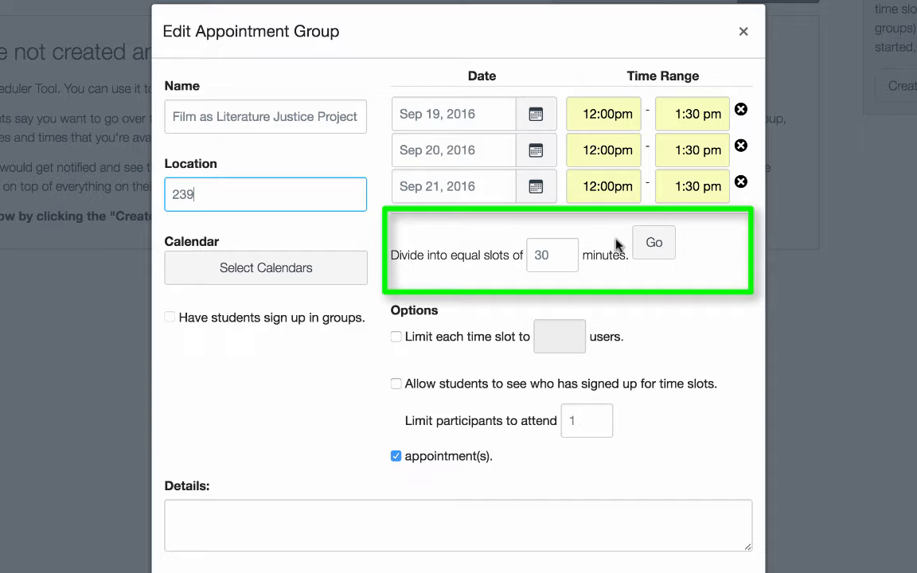
- Divide the three time ranges into equal slots of 10 minutes and review the generated slots
left_click(565, 259)
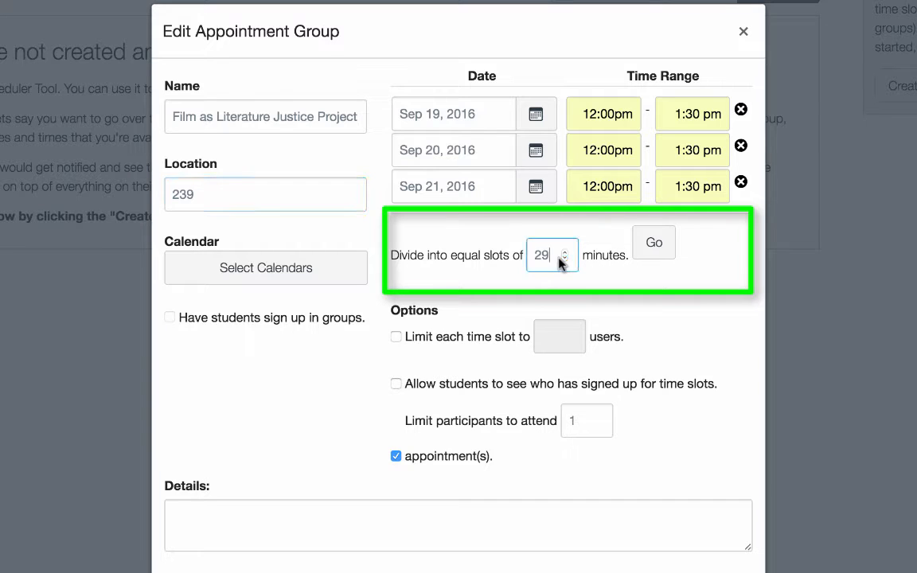
left_click(565, 260)
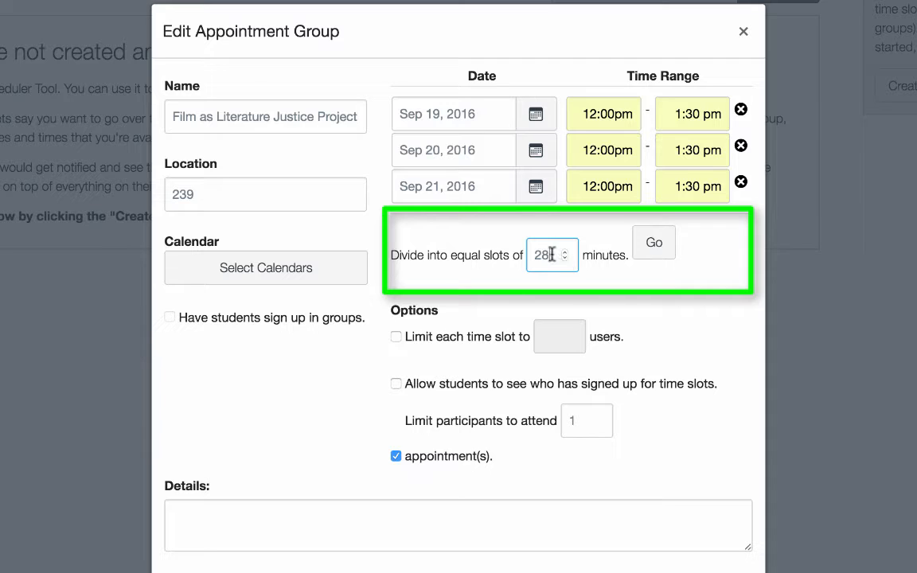
key("BackSpace")
key("BackSpace")
type("10")
left_click(657, 247)
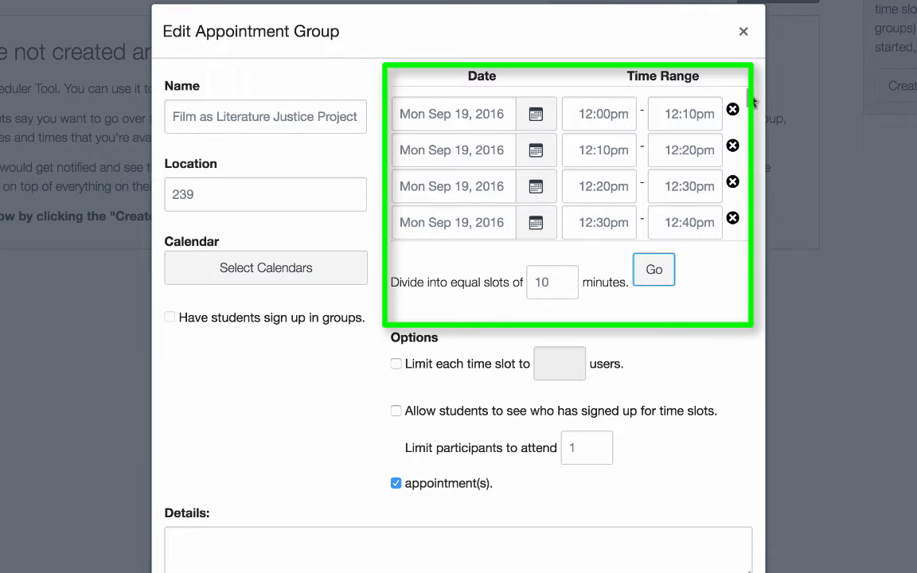
left_click_drag(752, 102, 759, 235)
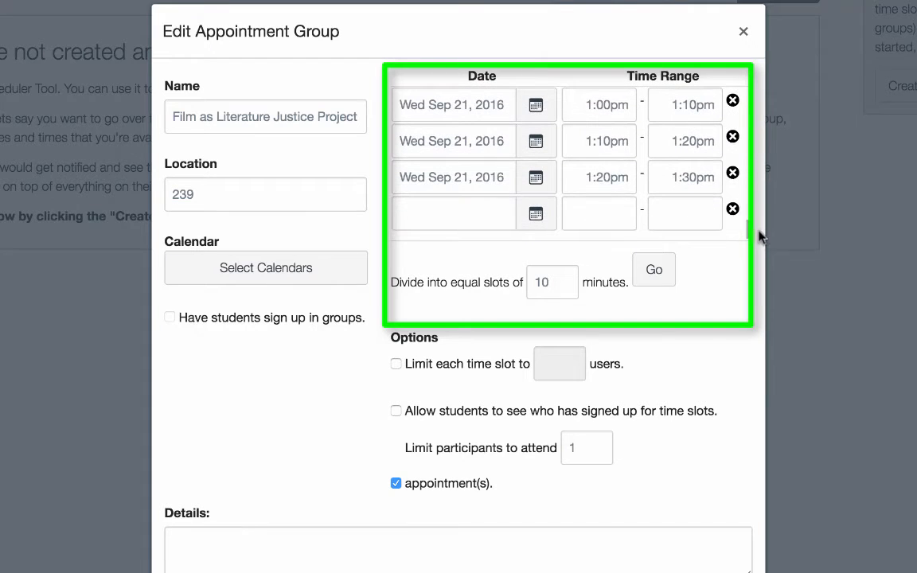
- Limit each time slot to 1 user and assign the appointment group to the Demo - Film as Literature calendar
left_click(396, 365)
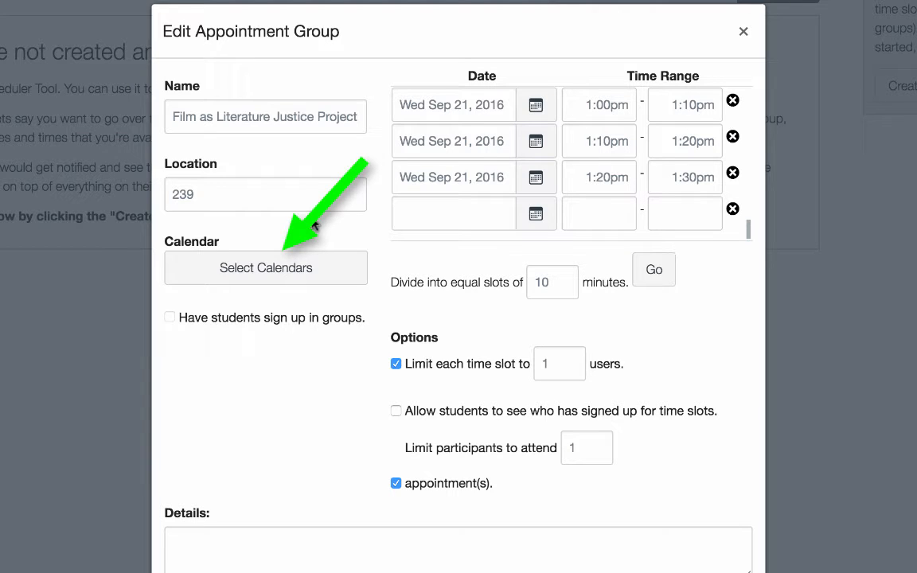
left_click(292, 271)
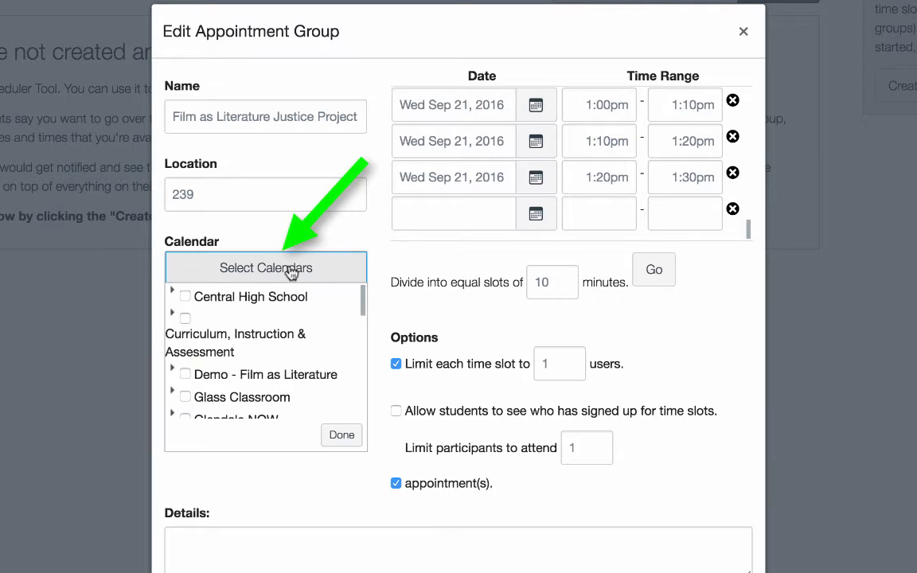
left_click(185, 375)
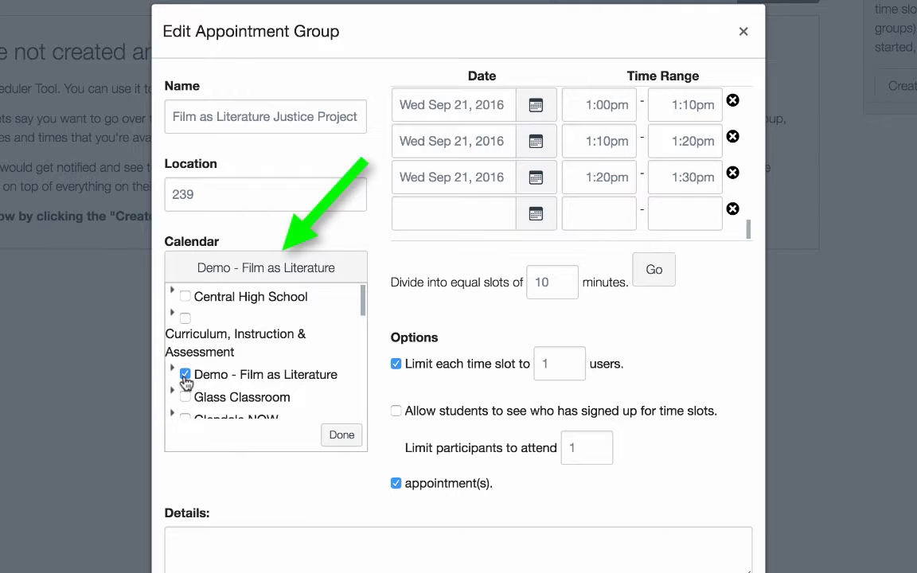
left_click(341, 435)
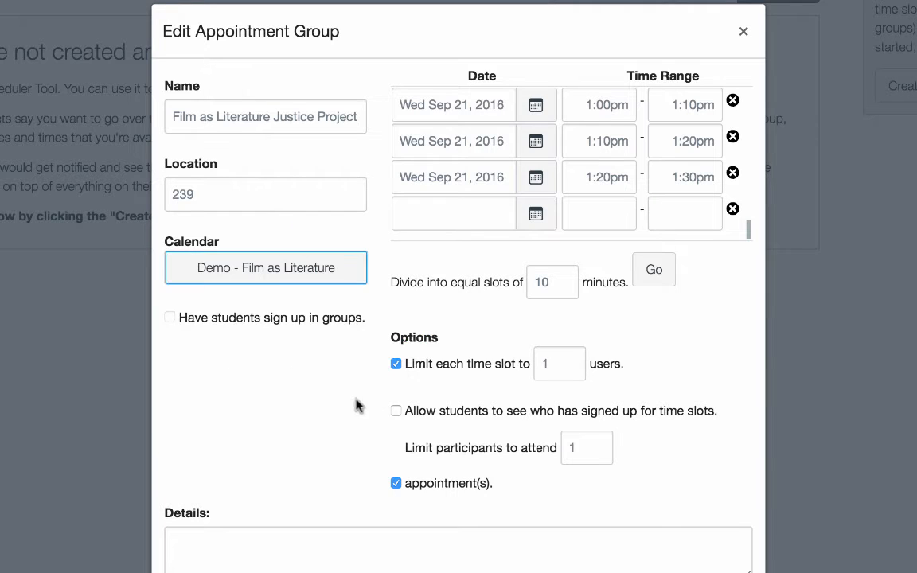
- Enter details asking students to prepare their thesis, support and medium for the And Justice For All project meeting, and save and publish the group
scroll(289, 505, "down", 1)
left_click(273, 494)
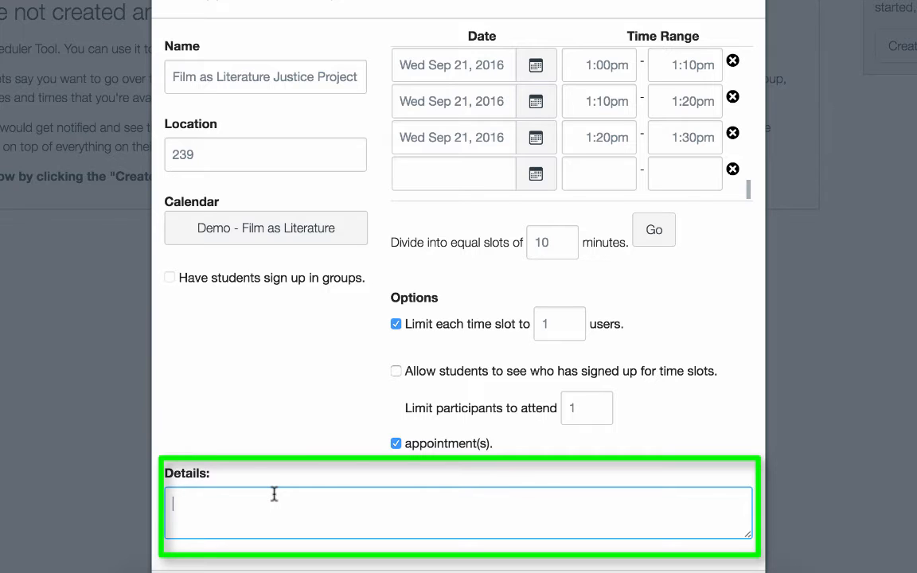
type("We are going to meet to discuss your And Justice For All project. Please come prepared to discuss your thesis, how you are going to support your thesis, and what medium you are going to use for the project.")
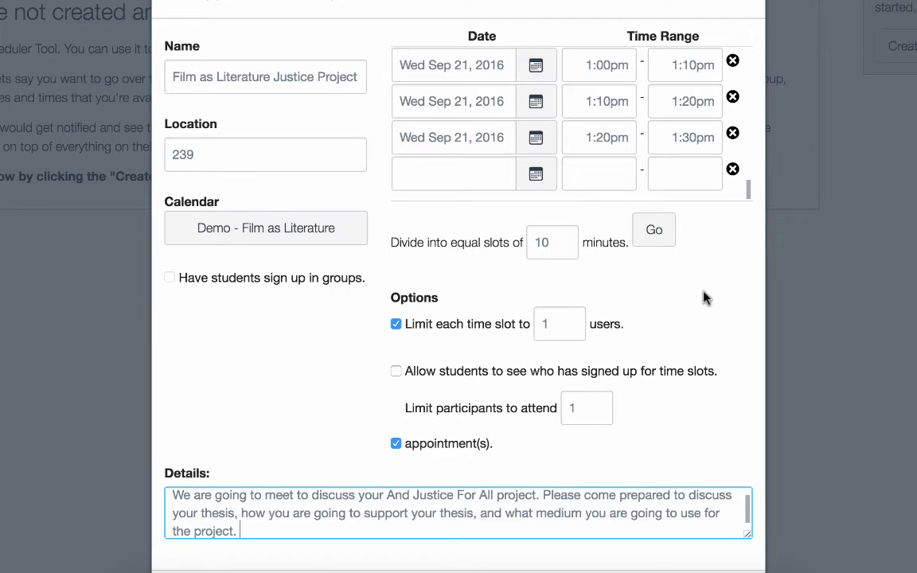
scroll(703, 298, "down", 2)
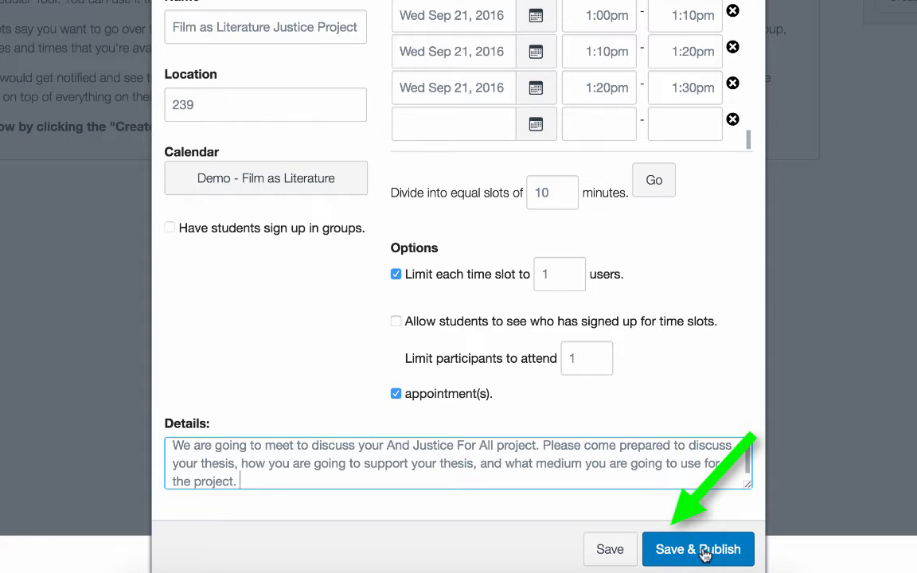
left_click(704, 554)
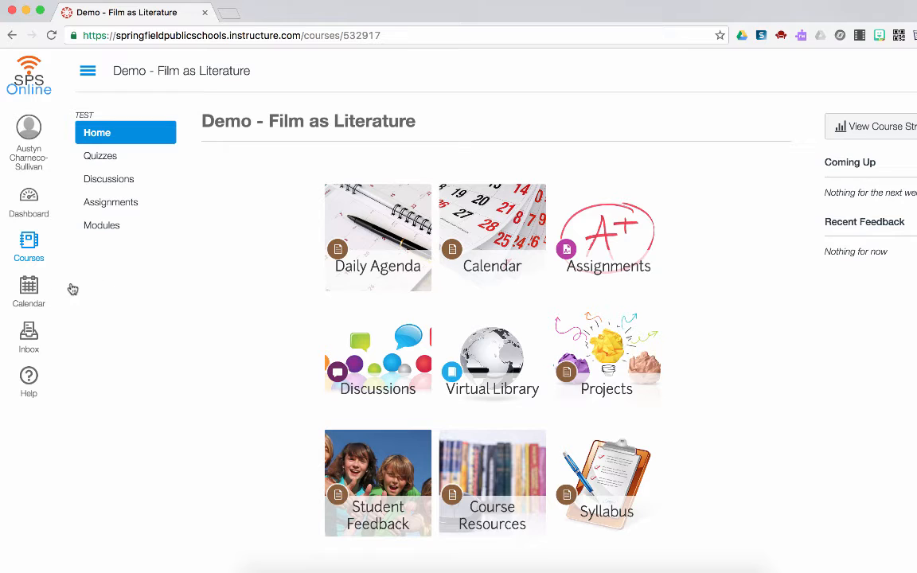
- Open the calendar's Scheduler in the student account and display the sign-up slots for the Film as Literature Justice Project
left_click(32, 295)
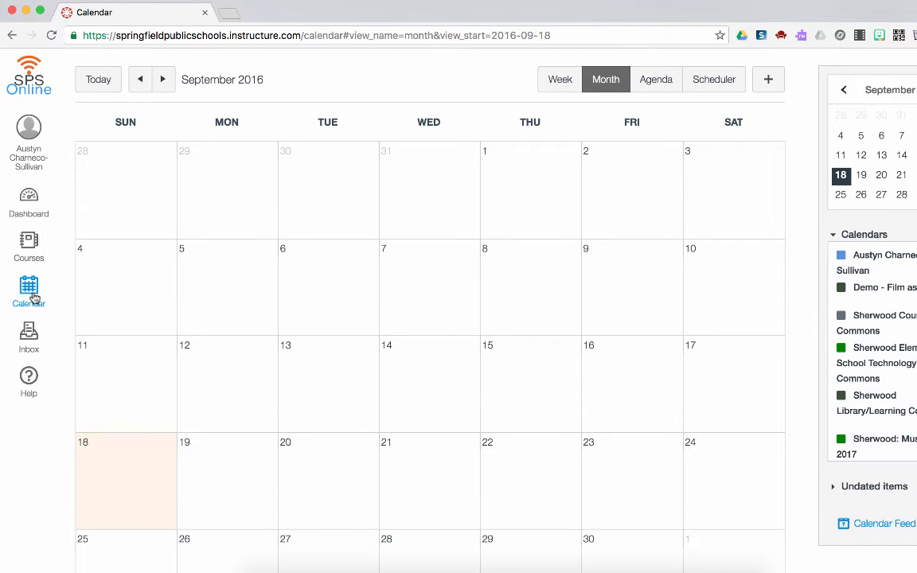
left_click(732, 79)
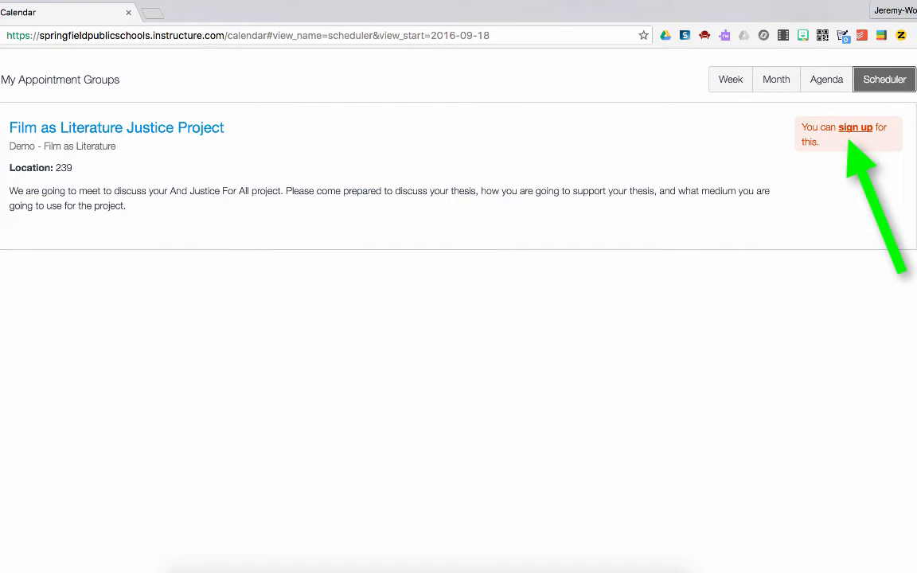
left_click(855, 128)
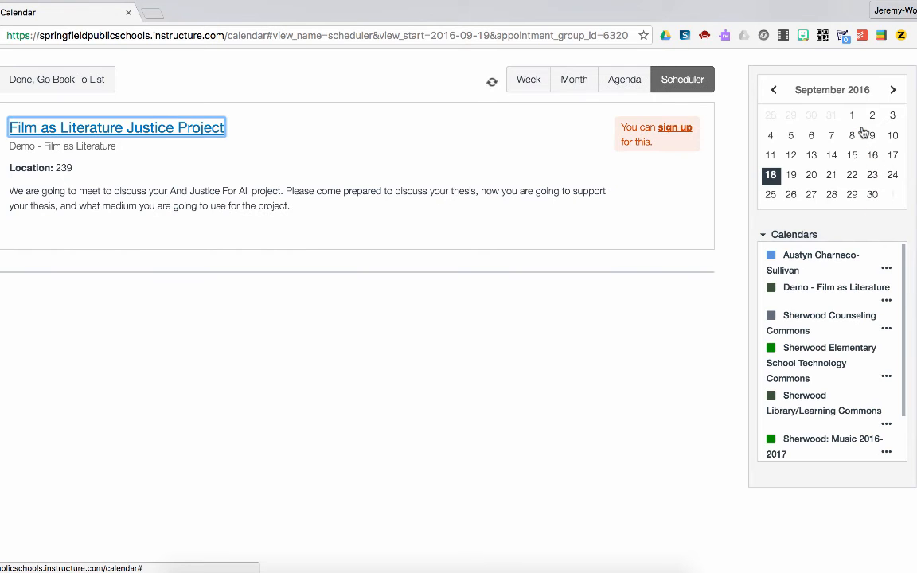
scroll(696, 243, "down", 5)
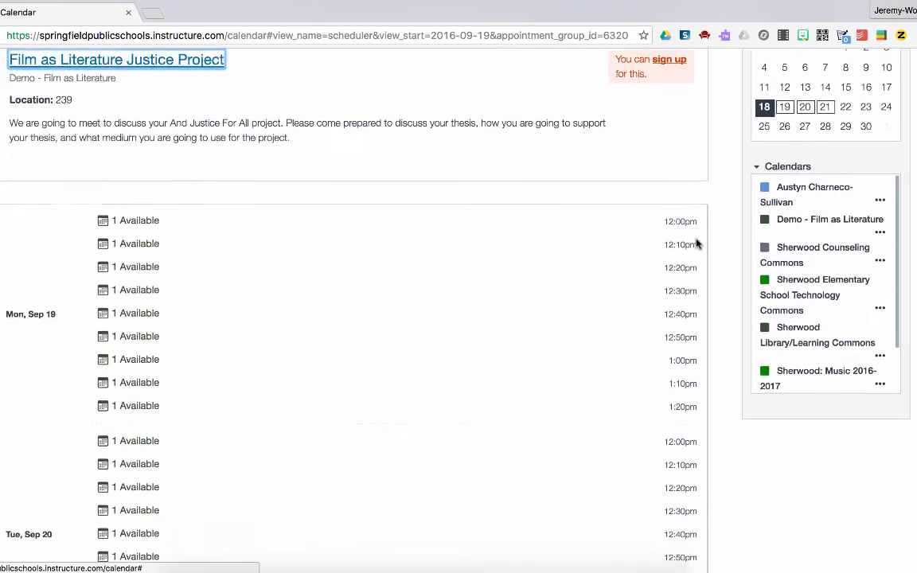
scroll(696, 242, "up", 3)
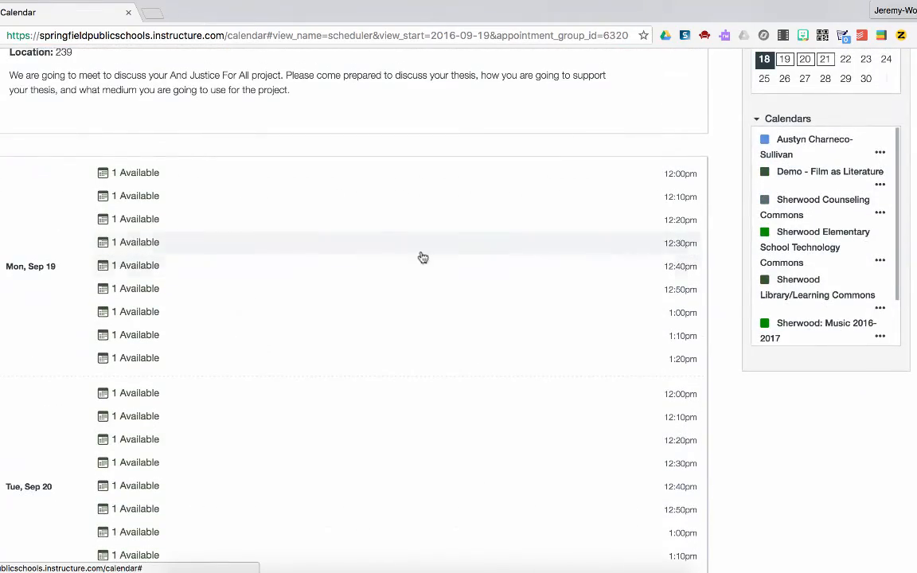
- Reserve the Sep 19, 12:50pm - 1pm slot with the comment "Looking forward to it because I have some questions"
left_click(130, 292)
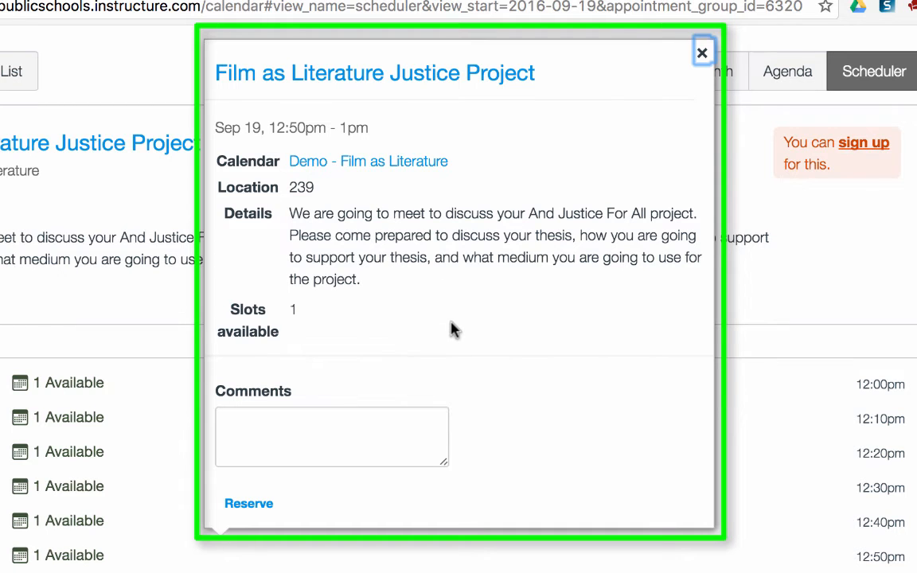
left_click(365, 417)
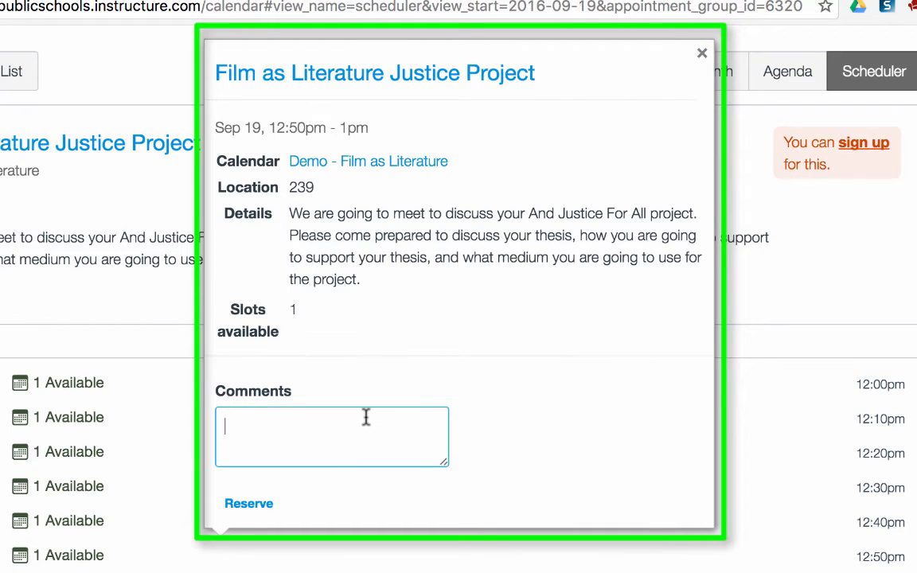
type("Looking forward to it because I have some questions")
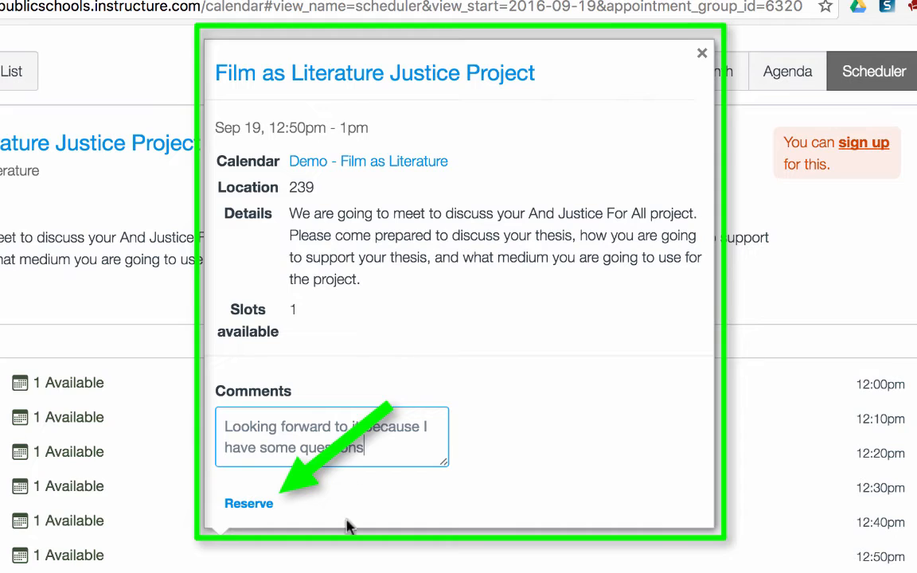
left_click(260, 506)
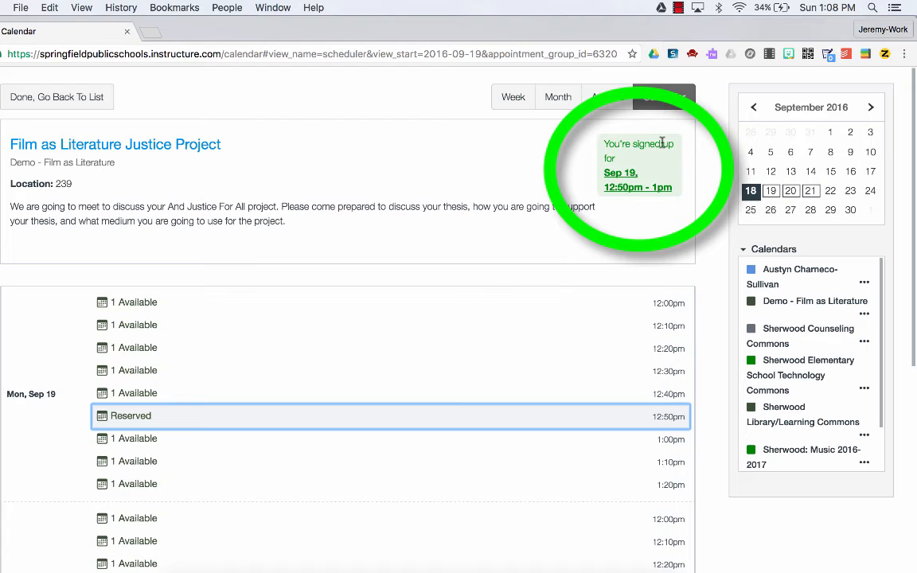
- Check the reserved Monday 9/19 appointment in the week view of the student's calendar and of the teacher's calendar
left_click(518, 101)
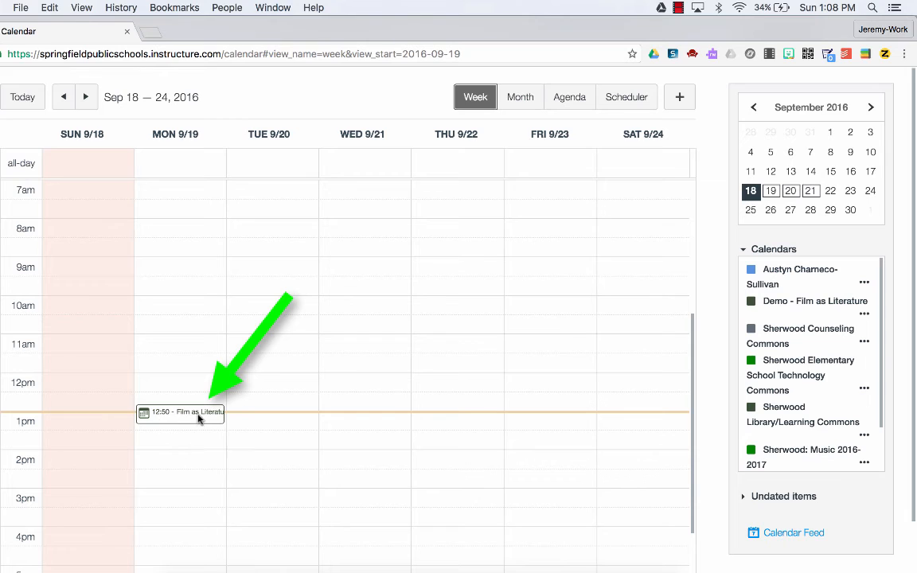
mouse_move(199, 421)
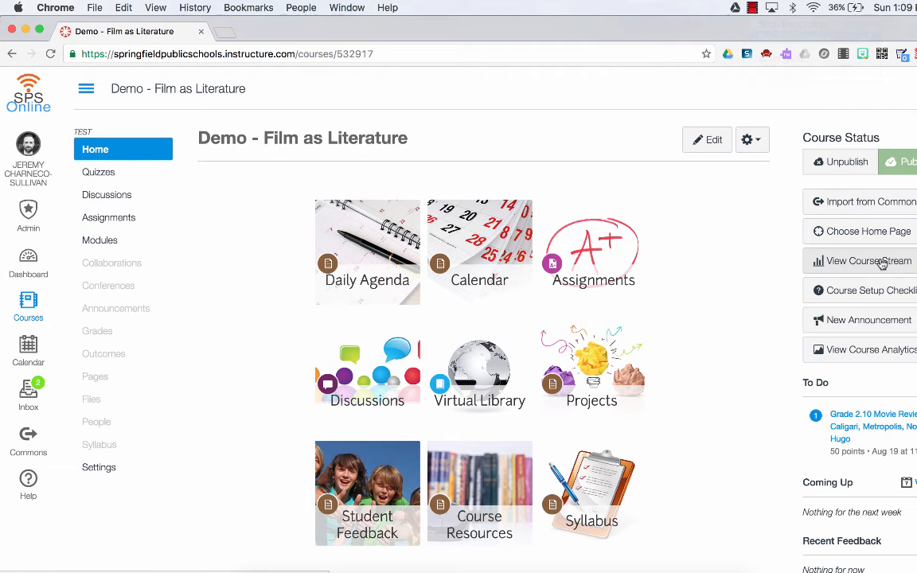
left_click(23, 351)
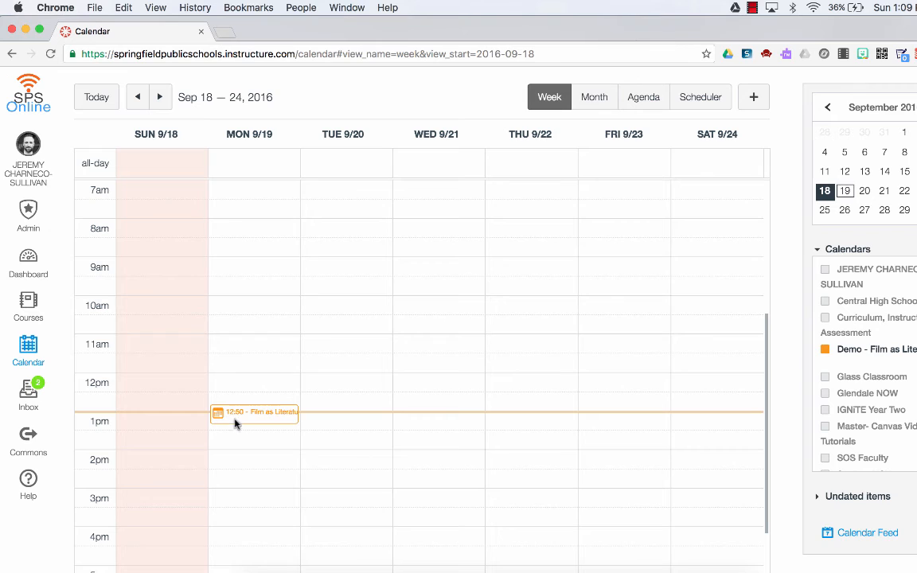
mouse_move(254, 413)
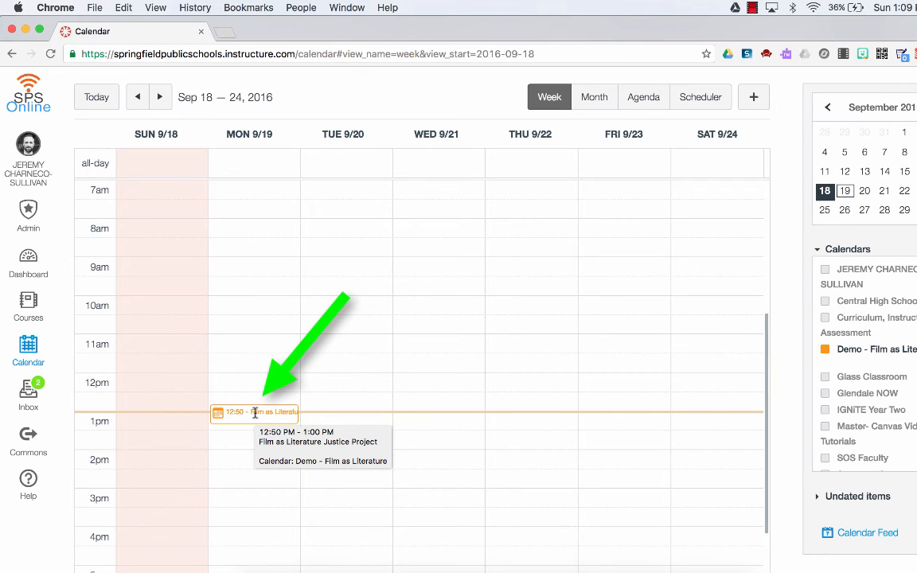
- Review the Film as Literature Justice Project slots in the teacher's Scheduler and open the filled Sep 19 12:50pm slot
left_click(689, 96)
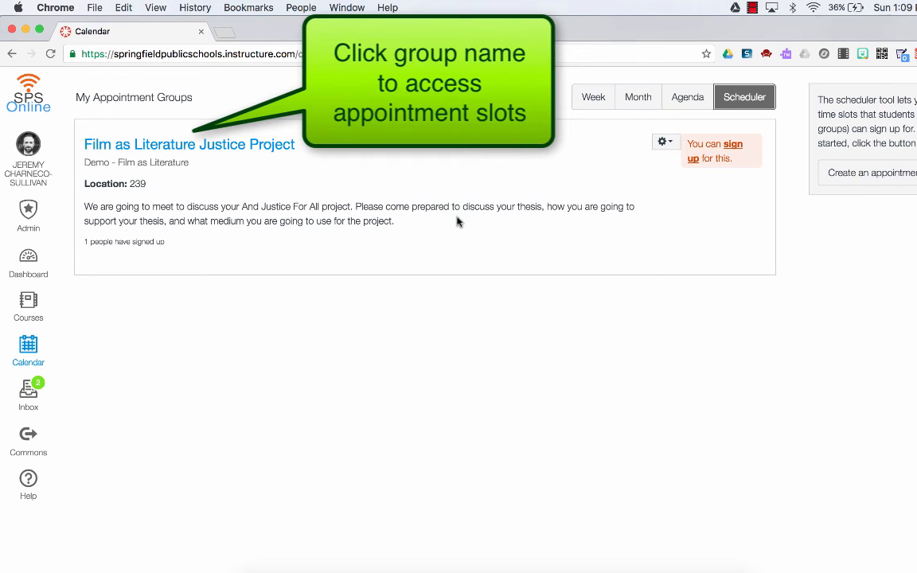
left_click(502, 218)
scroll(764, 236, "down", 8)
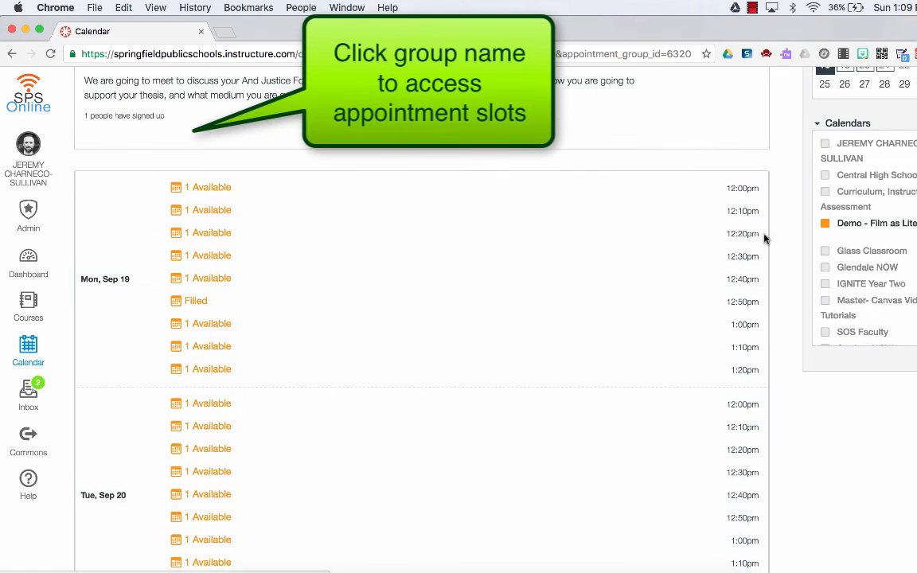
scroll(763, 237, "up", 5)
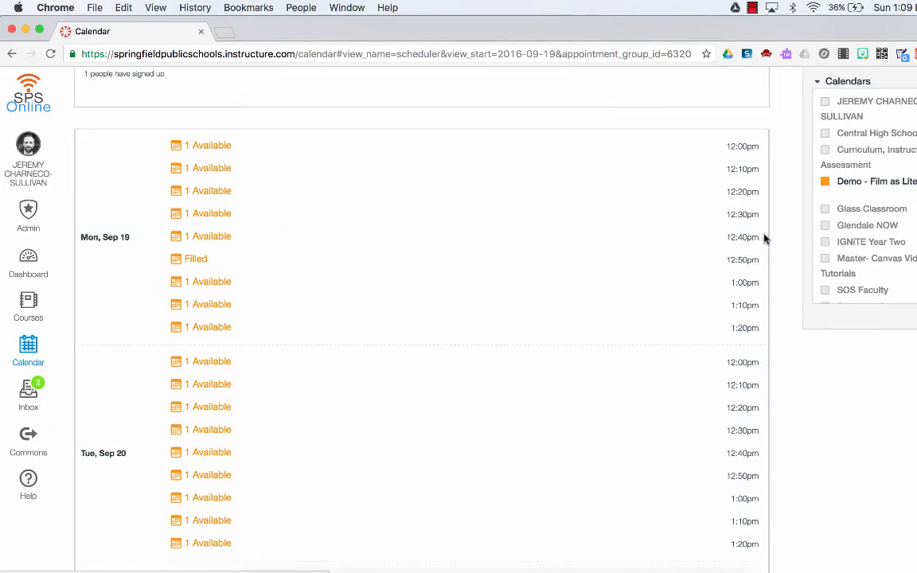
left_click(205, 261)
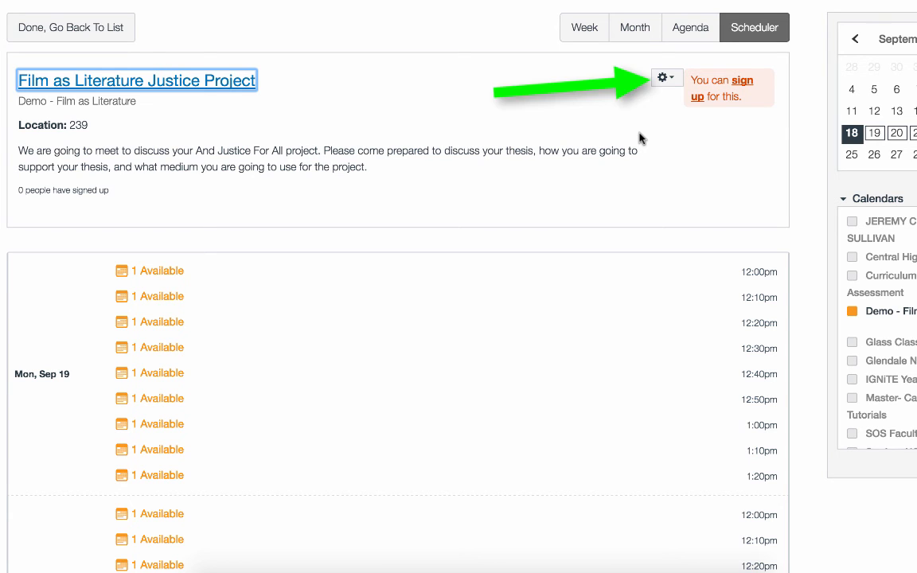
- Start a message to students of the Film as Literature Justice Project group and show the recipient choices
left_click(667, 79)
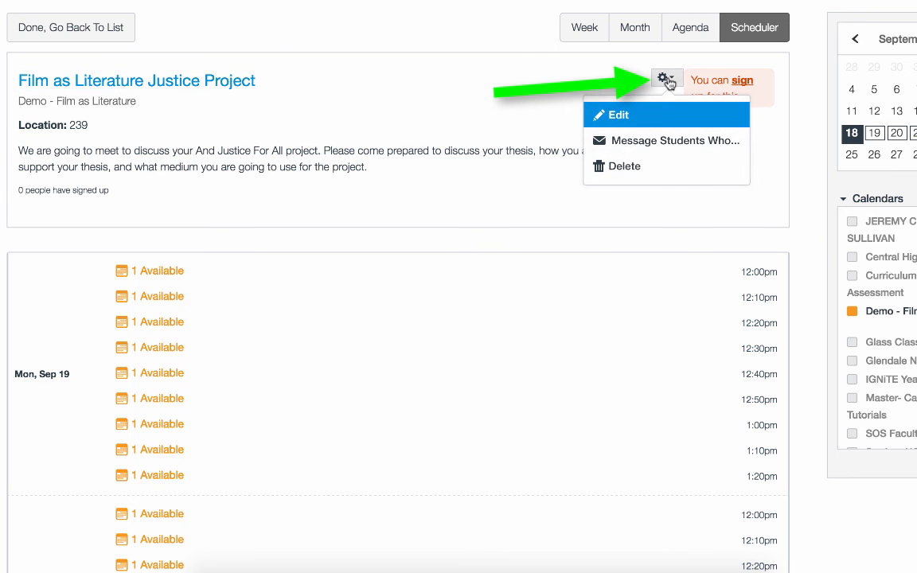
left_click(656, 149)
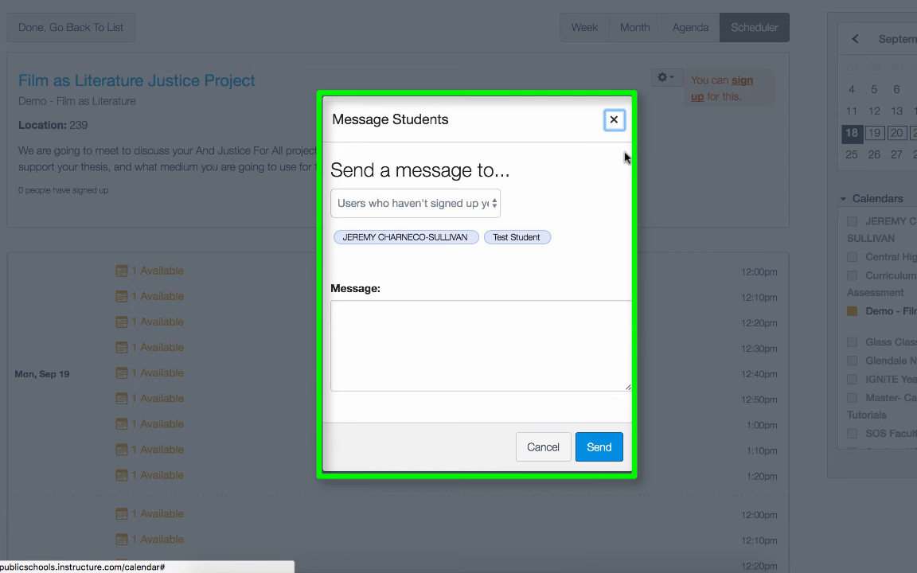
left_click(494, 204)
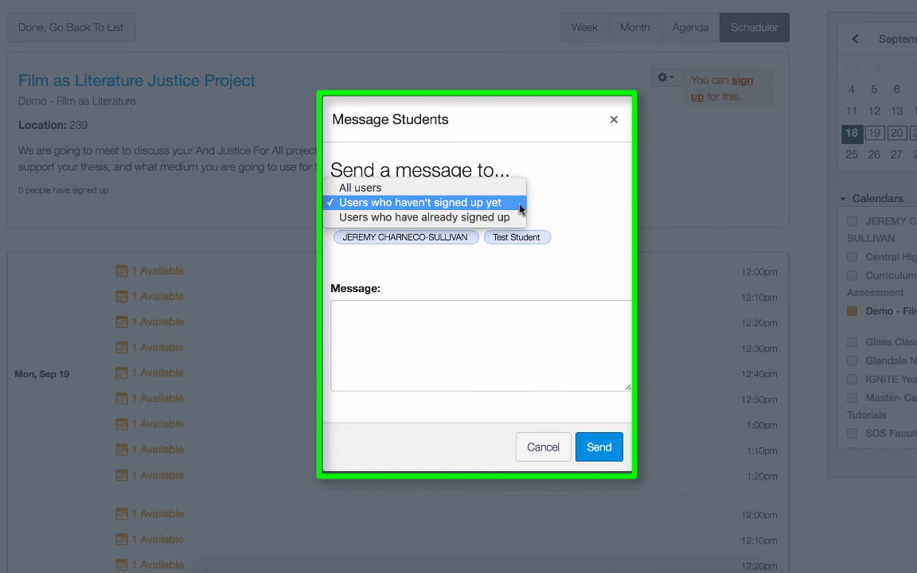